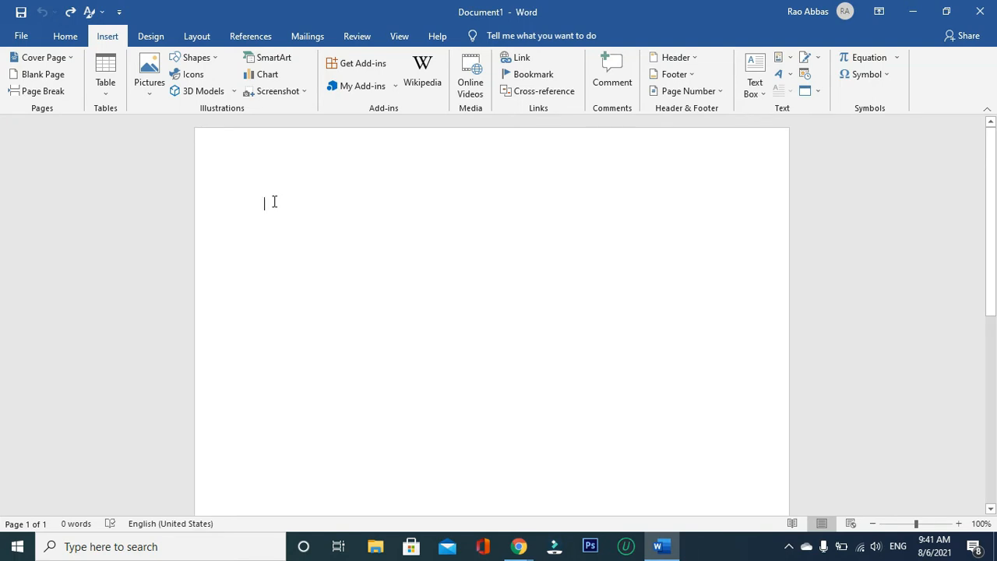
- Insert a table with six columns and three rows, and undo the insertion
click(96, 75)
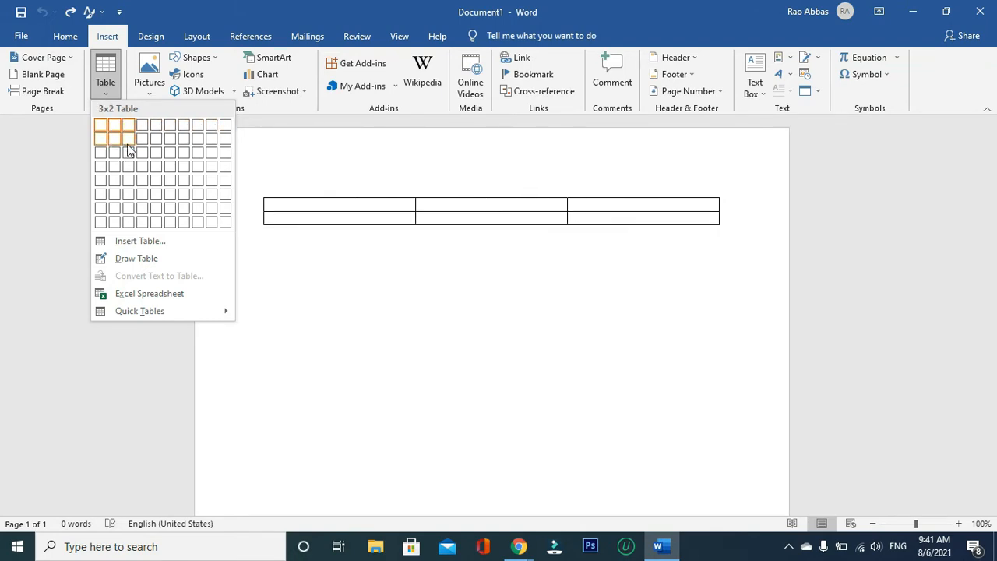
click(177, 162)
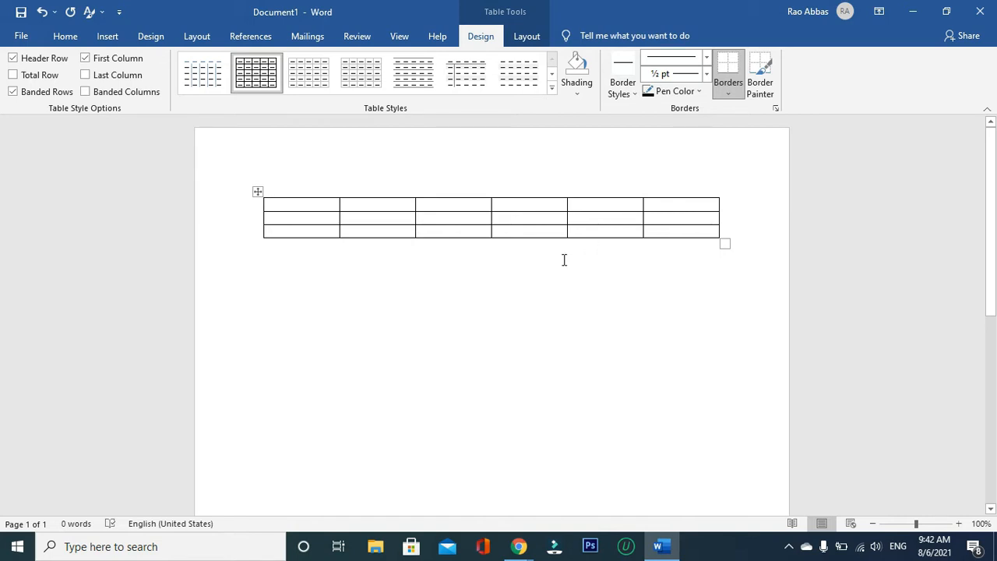
key(ctrl+z)
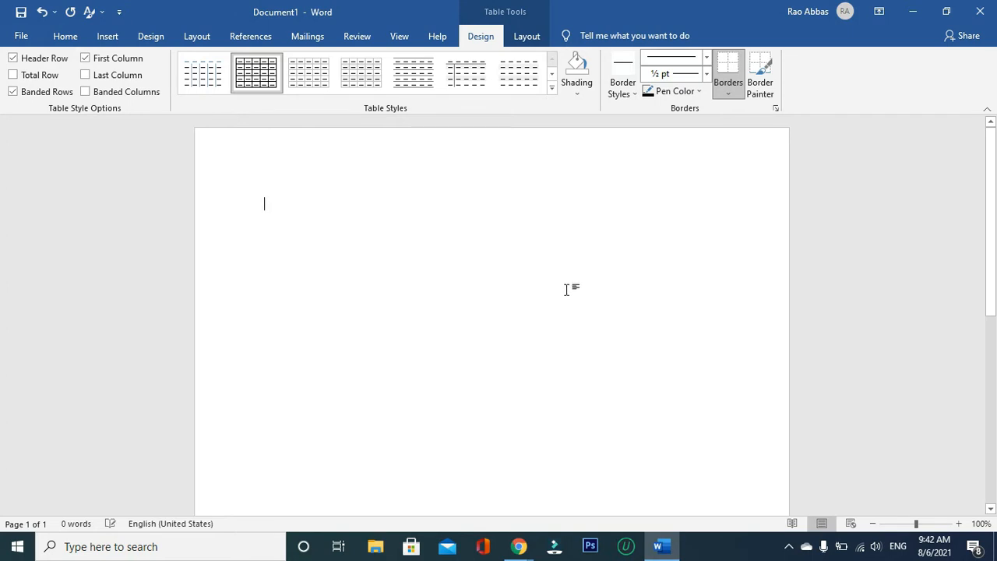
- Insert a table with 14 columns and 2 rows, using a fixed column width of Auto
click(107, 39)
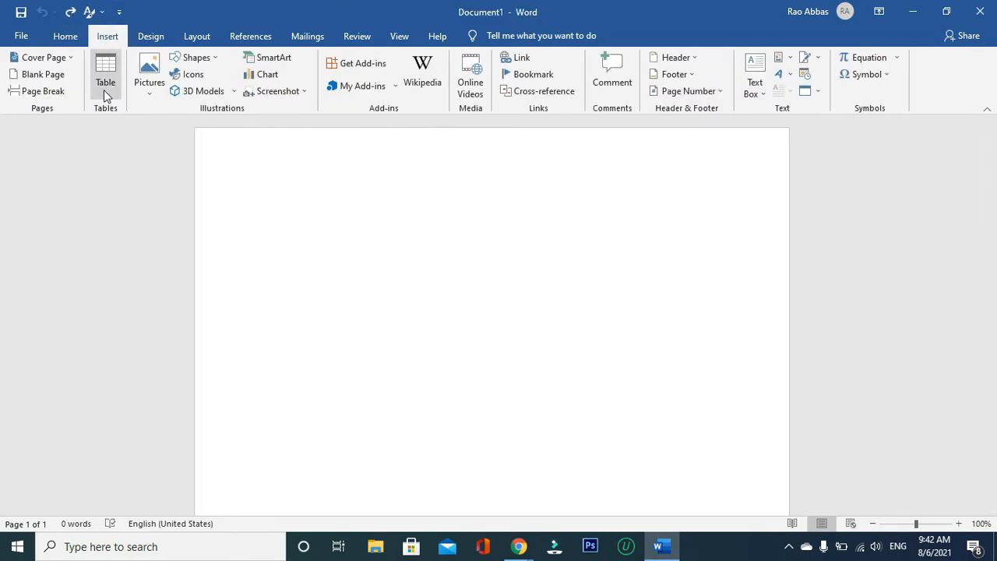
click(104, 89)
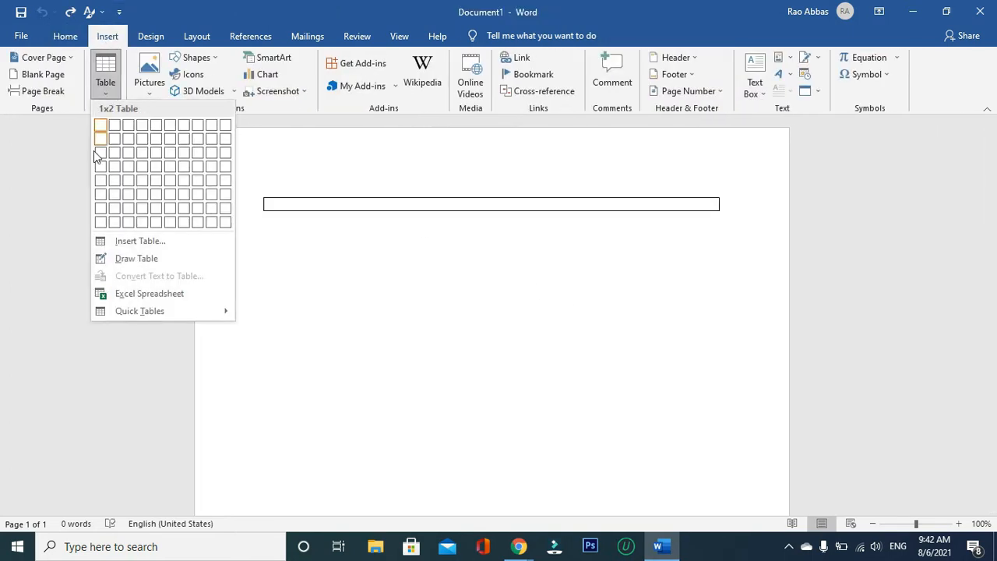
click(196, 243)
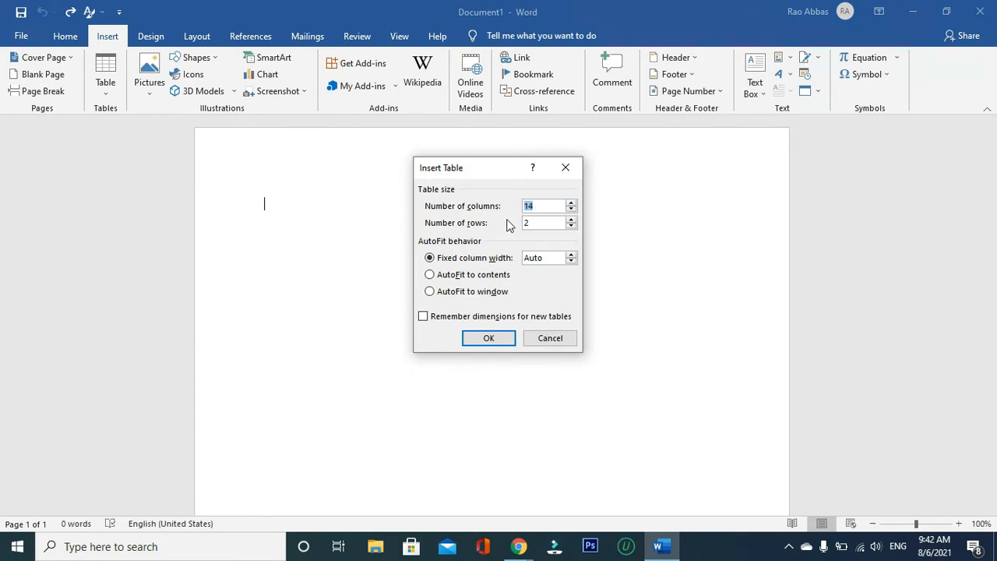
click(571, 220)
click(571, 220)
drag(550, 260, 514, 263)
click(572, 255)
click(429, 277)
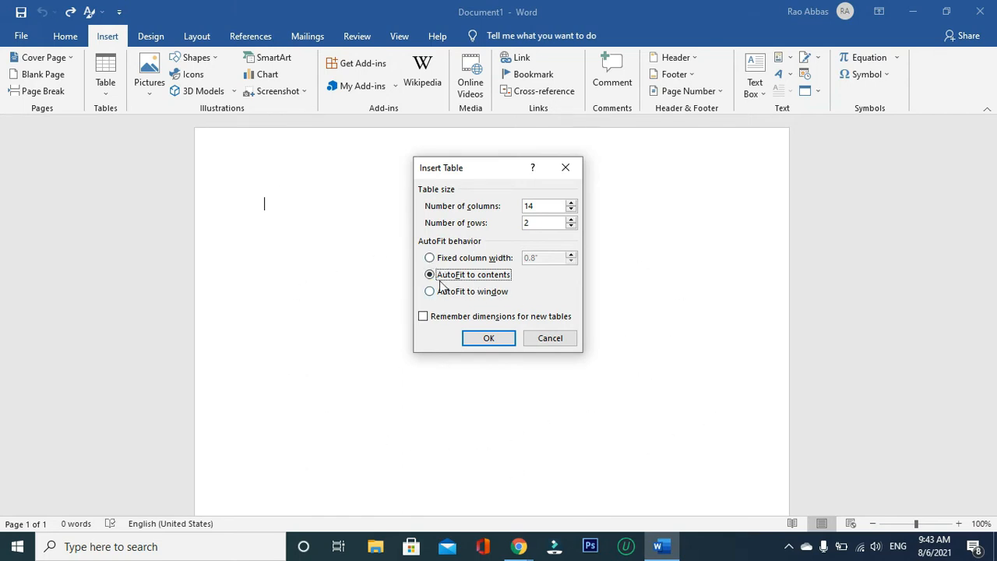
click(431, 259)
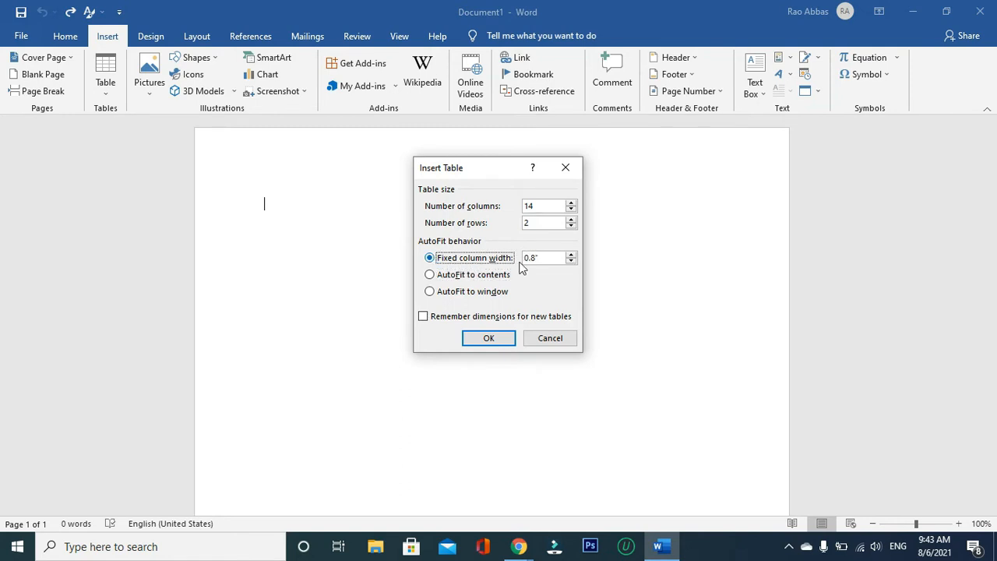
click(571, 262)
click(571, 262)
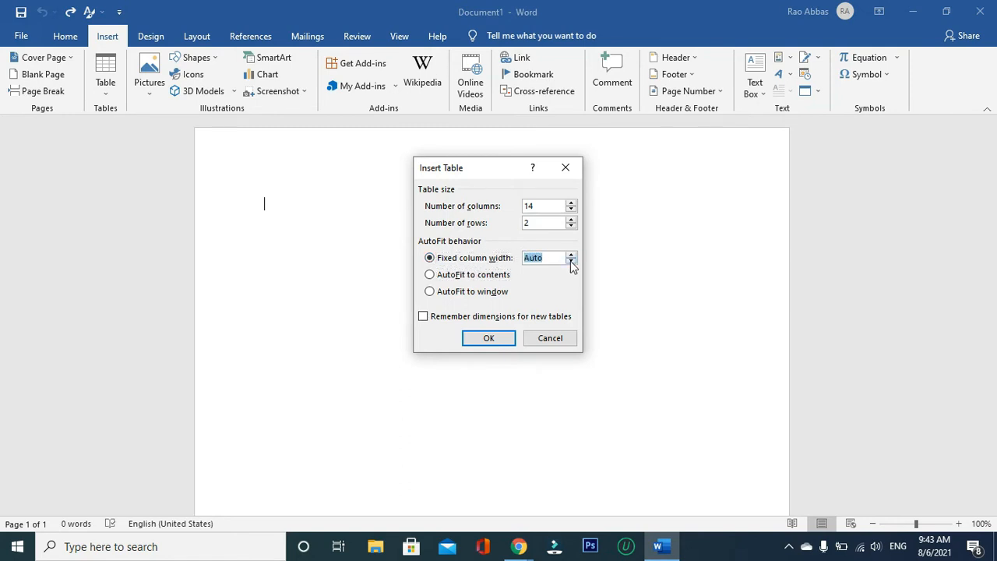
click(477, 339)
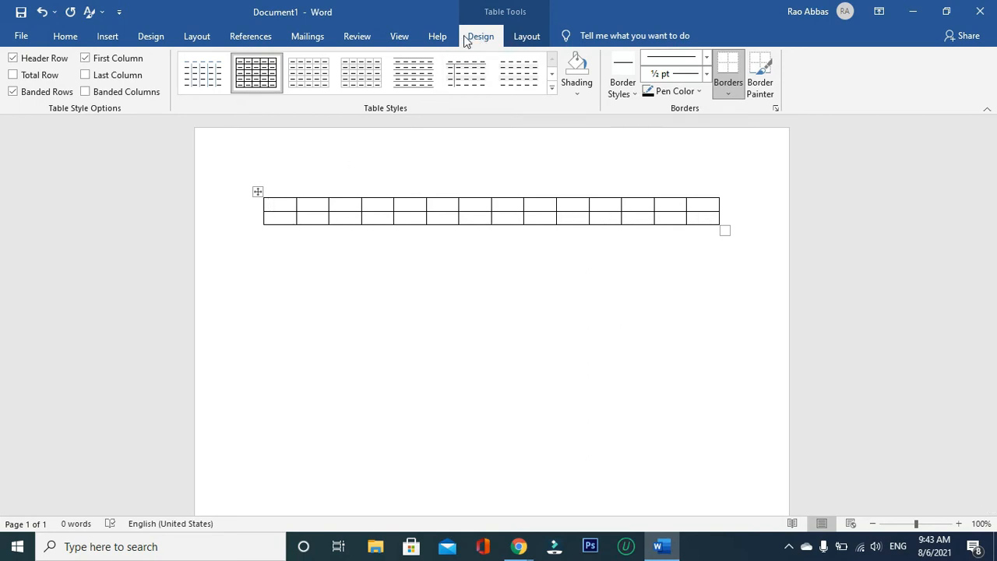
click(527, 37)
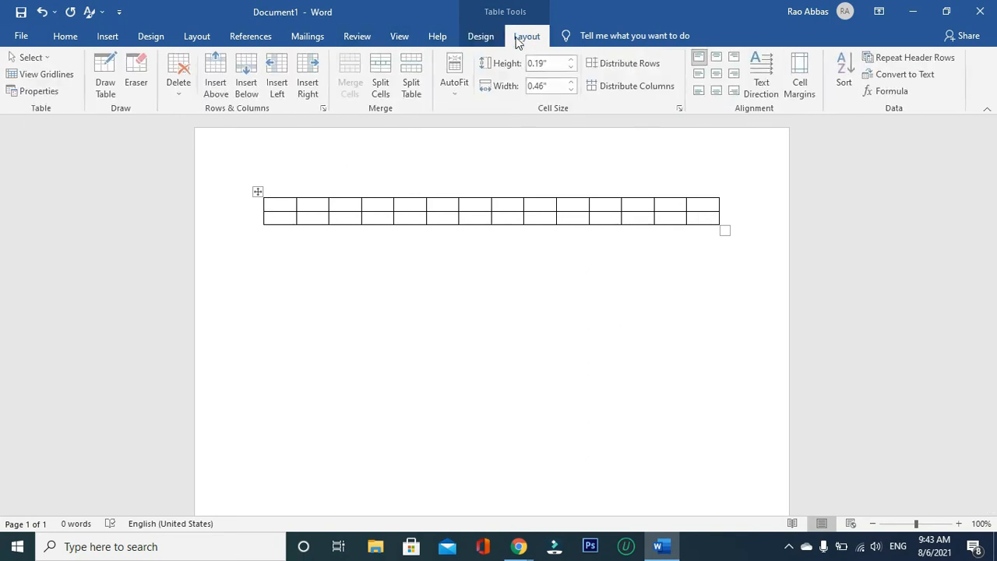
click(487, 36)
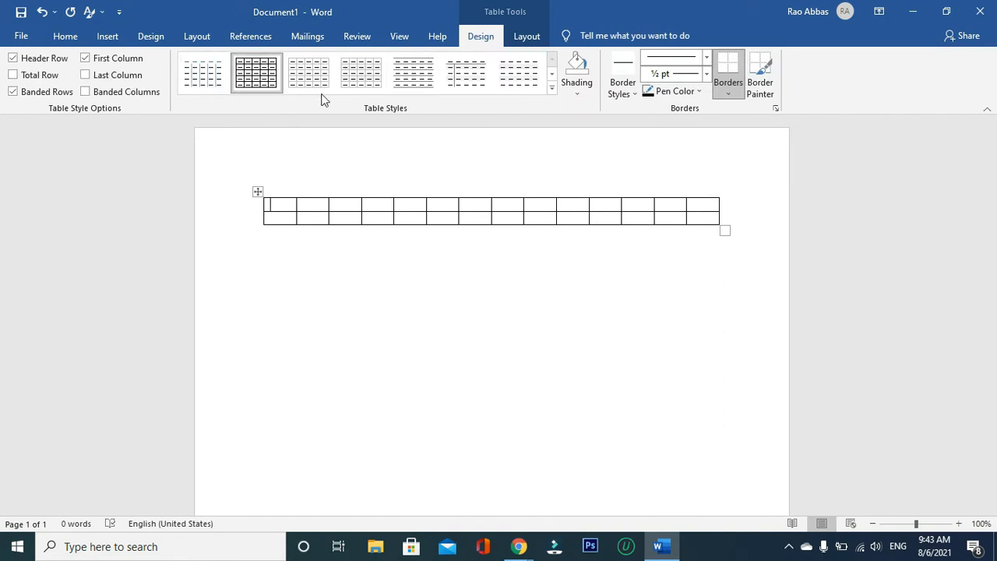
click(530, 39)
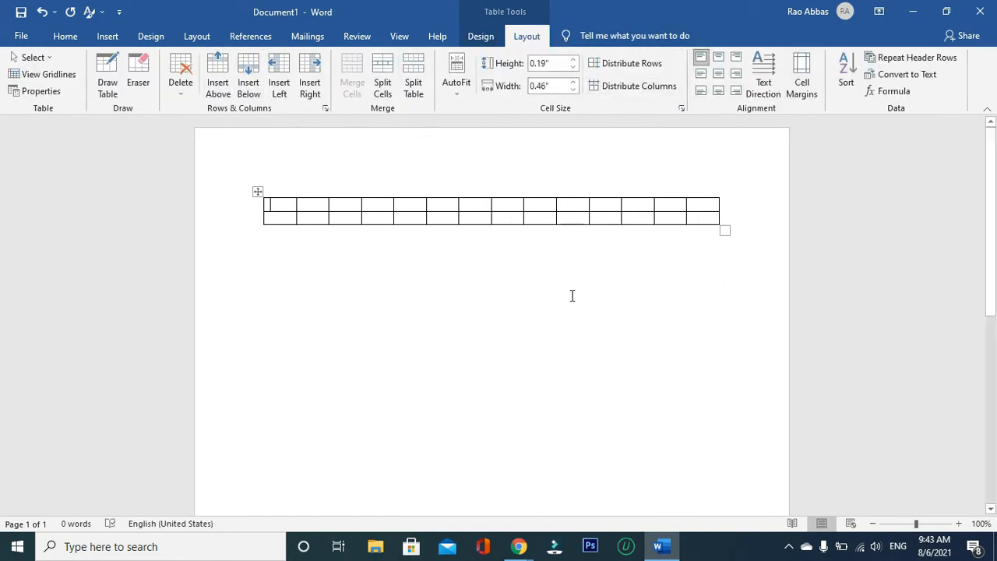
click(108, 35)
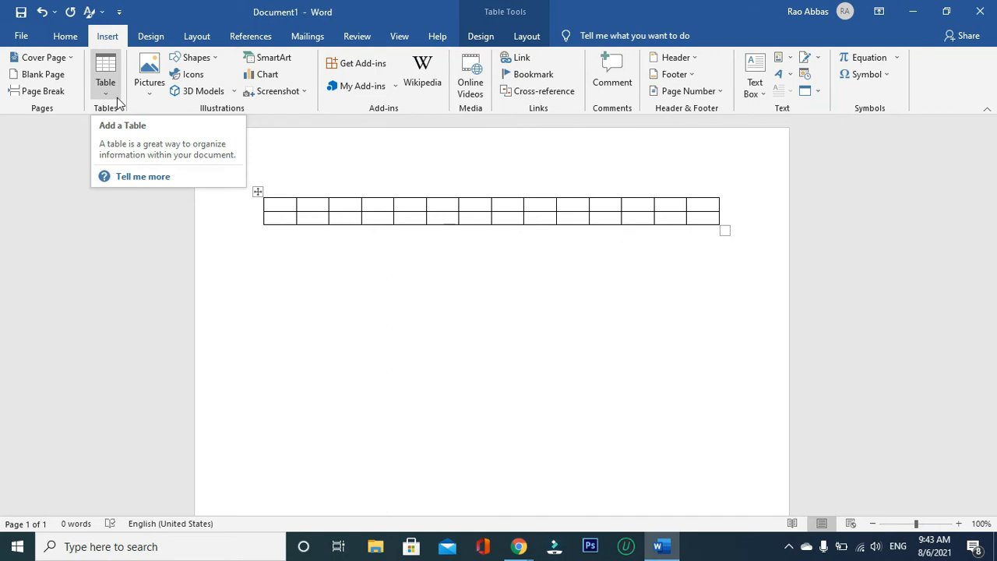
click(116, 97)
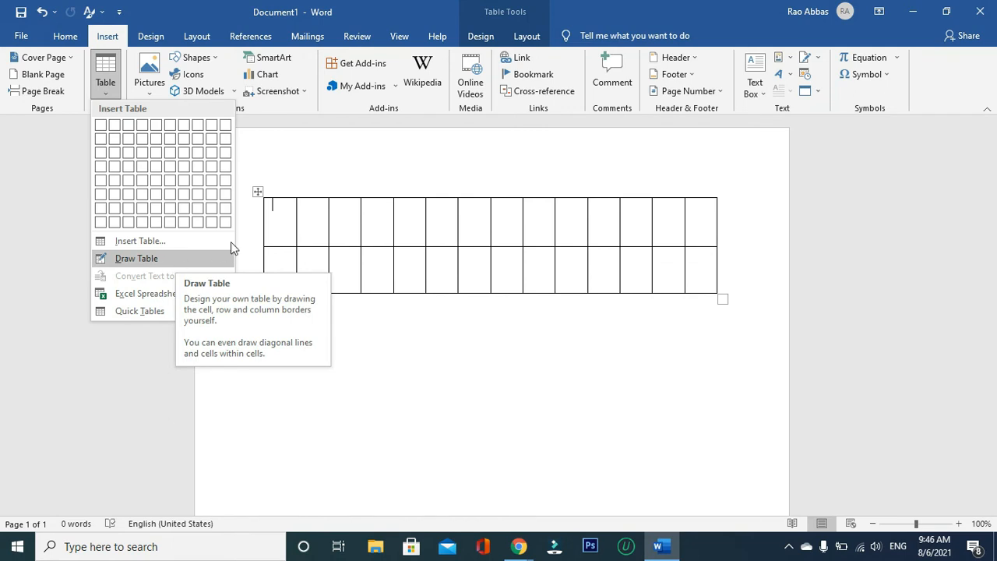
- Enter 1, 2 and 3 in the first three cells of the table's first row
click(279, 214)
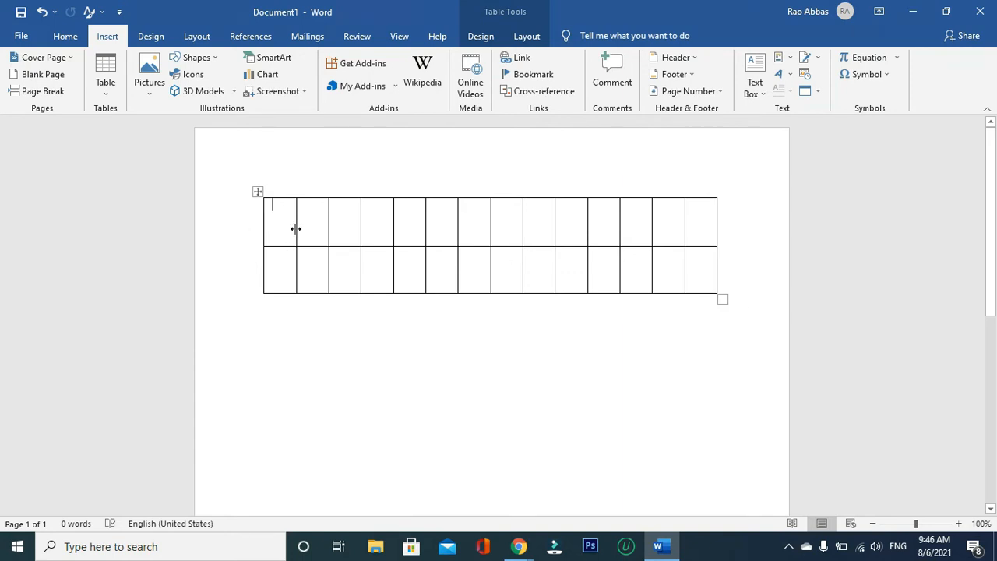
text(1)
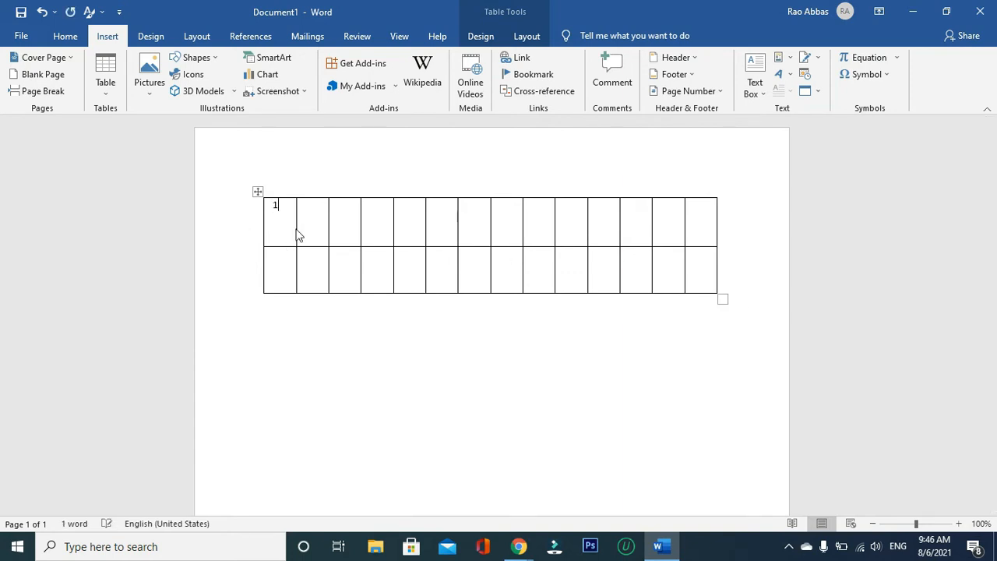
key(Tab)
key(Tab)
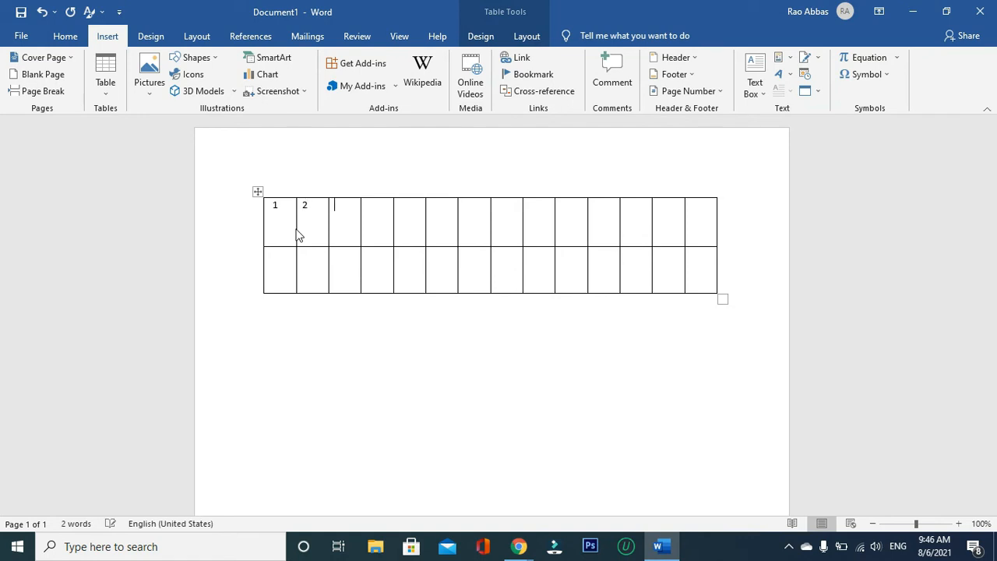
text(3)
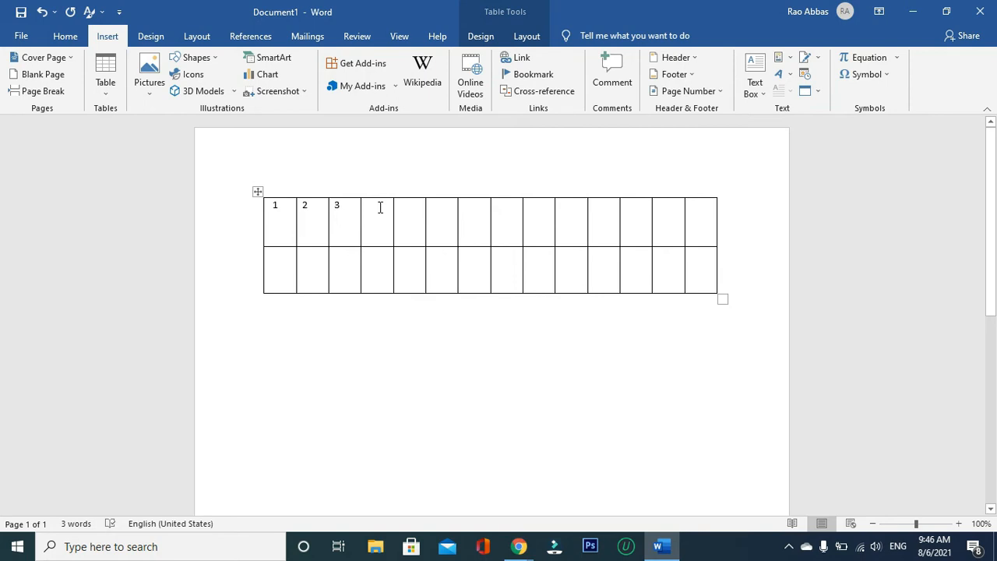
- Move cell by cell to the last cell of the second row and enter !10
key(Tab)
key(Tab)
key(shift+Tab)
key(shift+Tab)
key(shift+Tab)
key(Tab)
key(Tab)
key(Tab)
key(Tab)
key(Tab)
key(Tab)
key(Tab)
key(Tab)
key(Tab)
key(Tab)
key(Tab)
key(Tab)
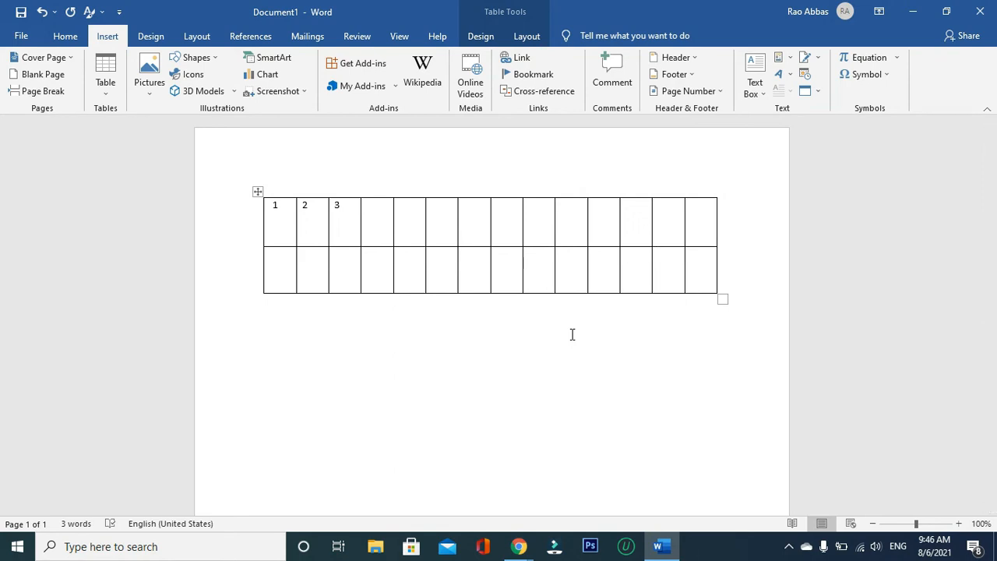
text(!10)
- Extend the table by four new rows by advancing past its last cell
key(Tab)
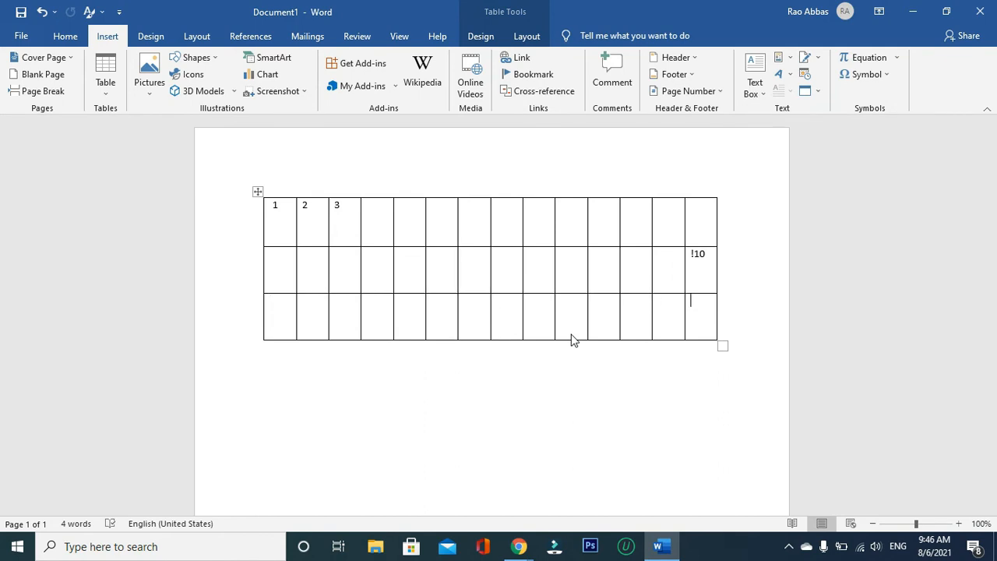
key(Tab)
key(Tab)
key(Tab)
key(Tab)
key(Tab)
key(Tab)
key(Tab)
key(Tab)
key(Tab)
key(Tab)
key(Tab)
key(Tab)
key(Tab)
key(Tab)
key(Tab)
key(Tab)
key(Tab)
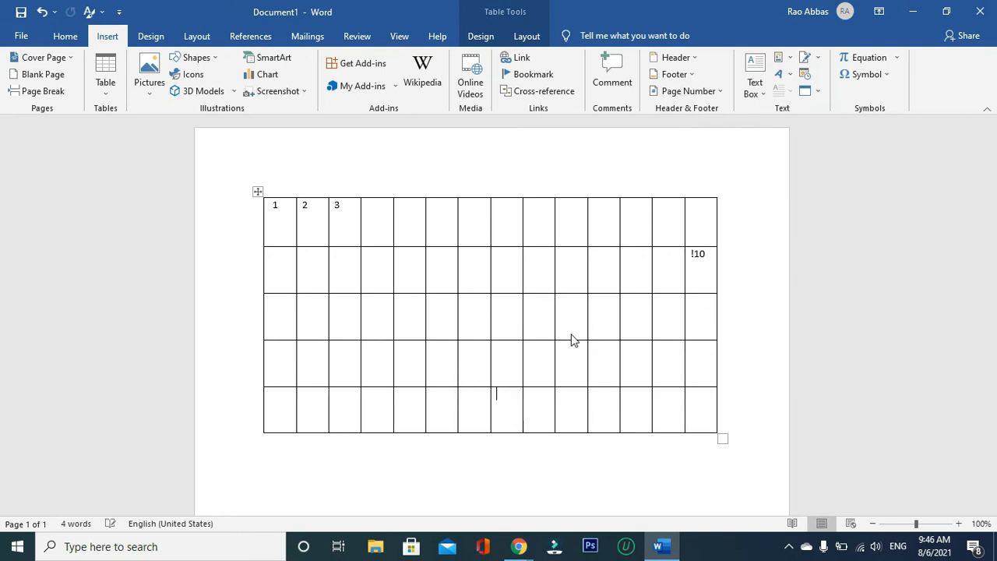
key(Tab)
key(Tab)
key(Tab)
key(Tab)
key(Tab)
key(Tab)
key(Tab)
key(Tab)
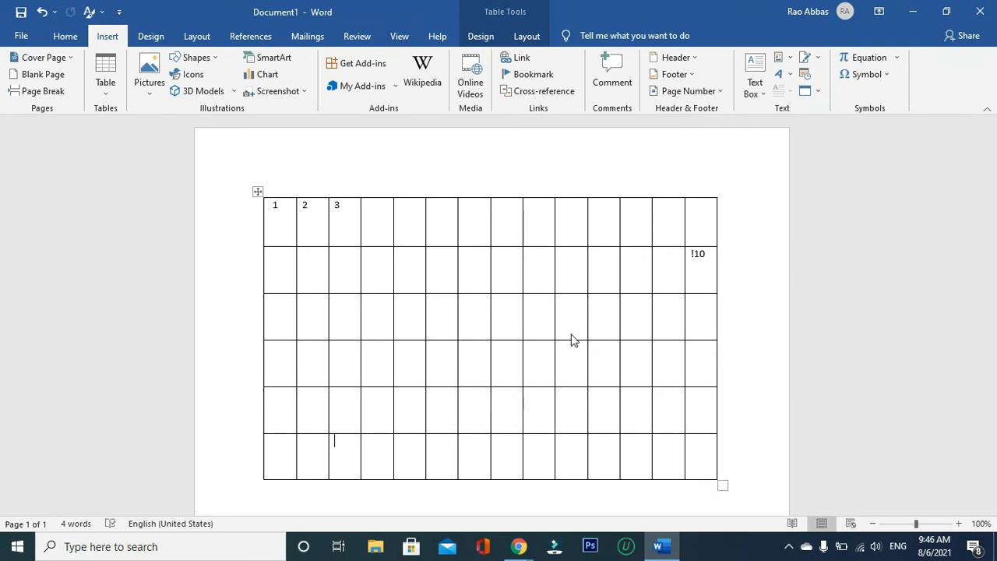
- Undo the added rows, the cell entries and the 14-column table until the page is blank
click(107, 87)
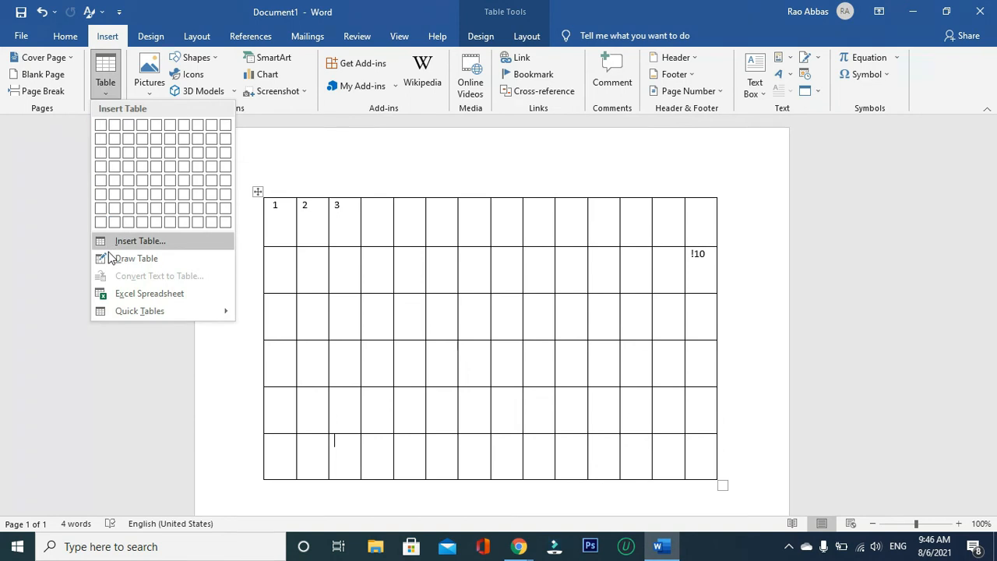
click(259, 197)
key(ctrl+z)
key(ctrl+z)
key(ctrl+z)
key(ctrl+z)
key(ctrl+z)
key(ctrl+z)
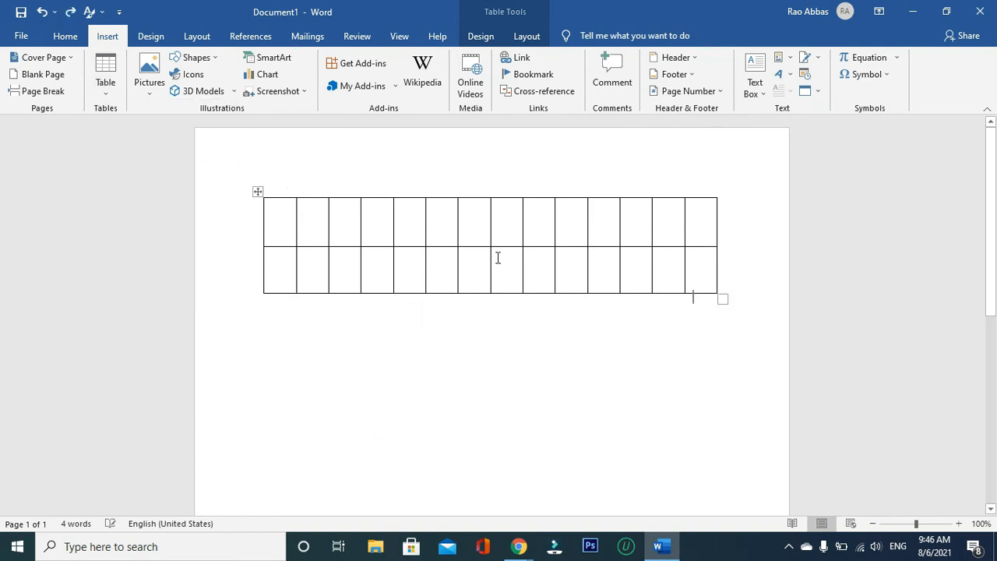
key(ctrl+z)
key(ctrl+z)
- Draw three adjoining table cells about 0.41" high, the first about 1.69" wide and the second about 1.2" wide
click(98, 90)
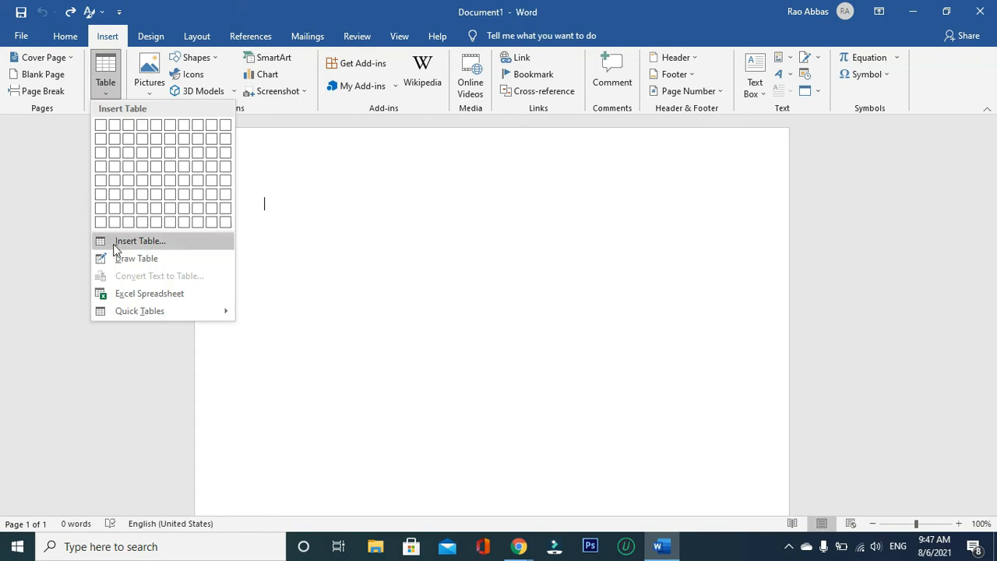
click(119, 258)
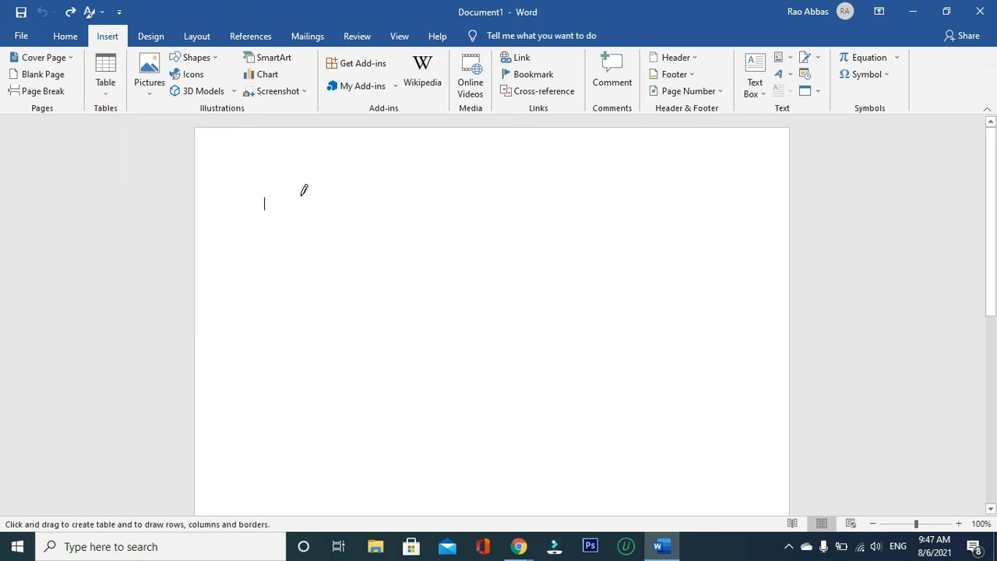
drag(284, 198, 402, 225)
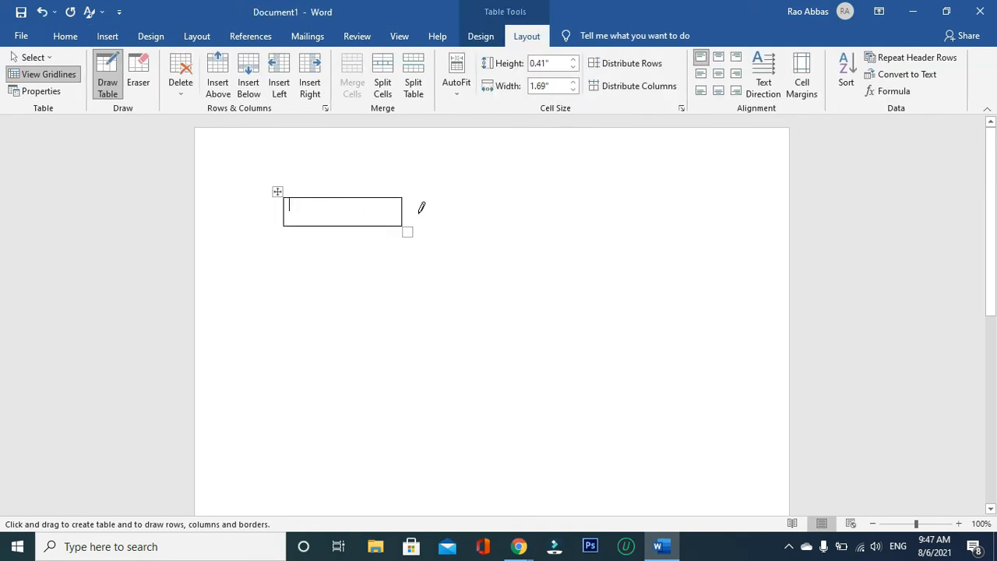
drag(403, 197, 485, 226)
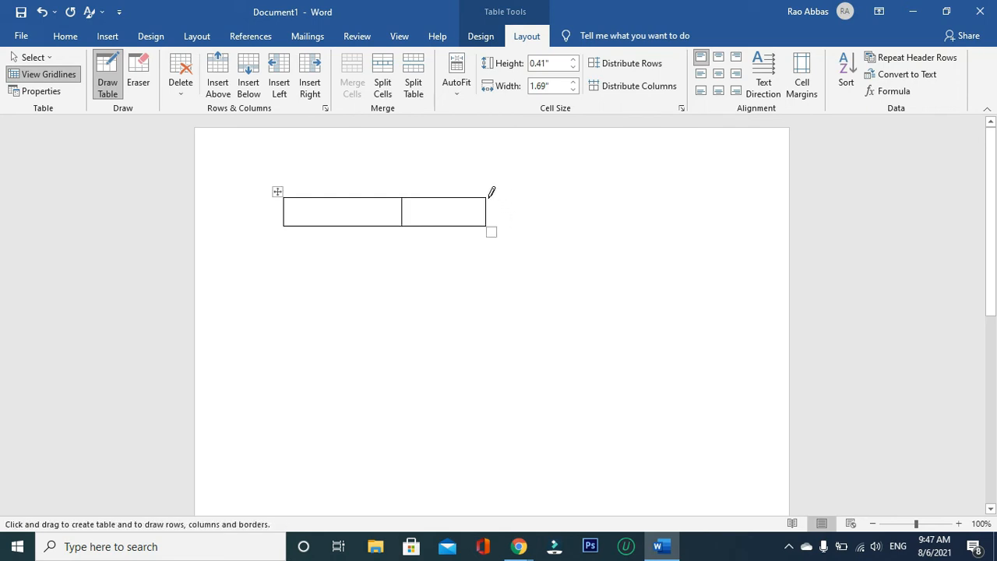
drag(488, 198, 554, 226)
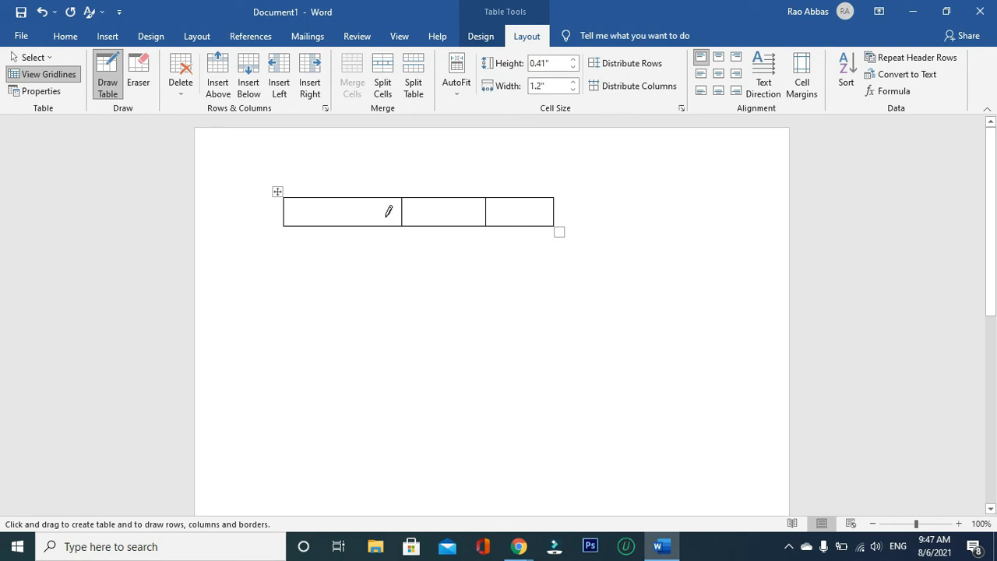
- Draw diagonals across the outer cells and vertical dividers in the middle cell, plus extra cells beneath the row
mouse_move(286, 198)
mouse_down()
mouse_move(328, 200)
mouse_move(402, 226)
mouse_up()
mouse_move(441, 197)
mouse_down()
mouse_move(439, 227)
mouse_move(421, 226)
mouse_move(452, 201)
mouse_move(468, 209)
mouse_move(463, 232)
mouse_move(517, 192)
mouse_move(512, 222)
mouse_move(557, 197)
mouse_up()
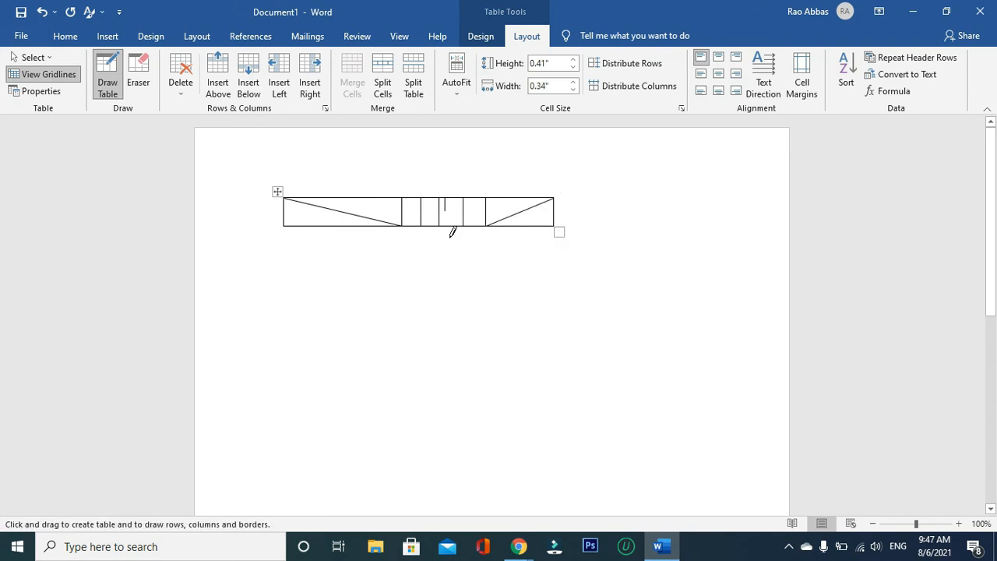
mouse_move(403, 224)
mouse_down()
mouse_move(487, 279)
mouse_move(511, 269)
mouse_move(510, 250)
mouse_move(552, 244)
mouse_move(562, 256)
mouse_up()
mouse_move(283, 227)
mouse_down()
mouse_move(336, 245)
mouse_move(430, 250)
mouse_up()
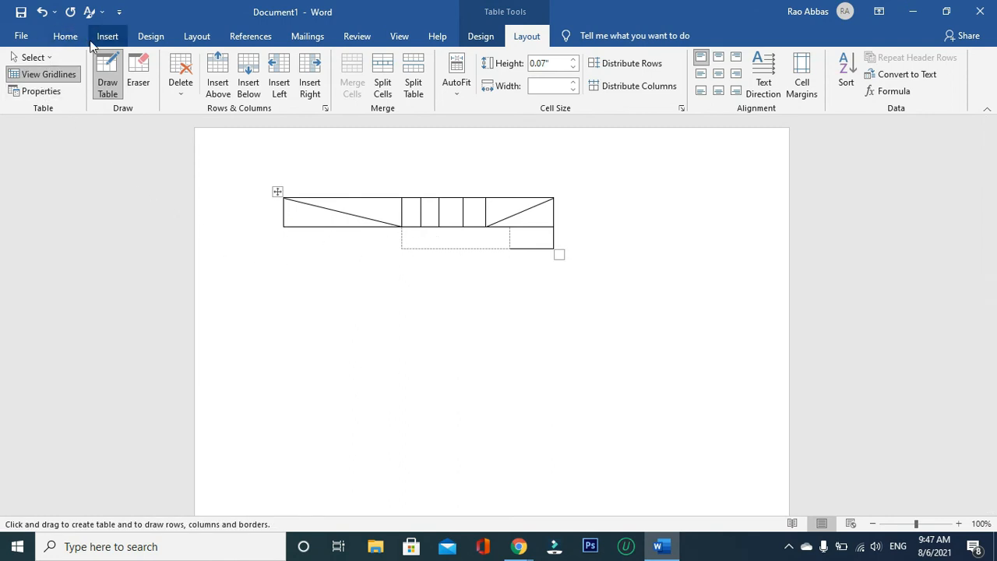
- Undo the whole hand-drawn table until the page is blank
click(106, 36)
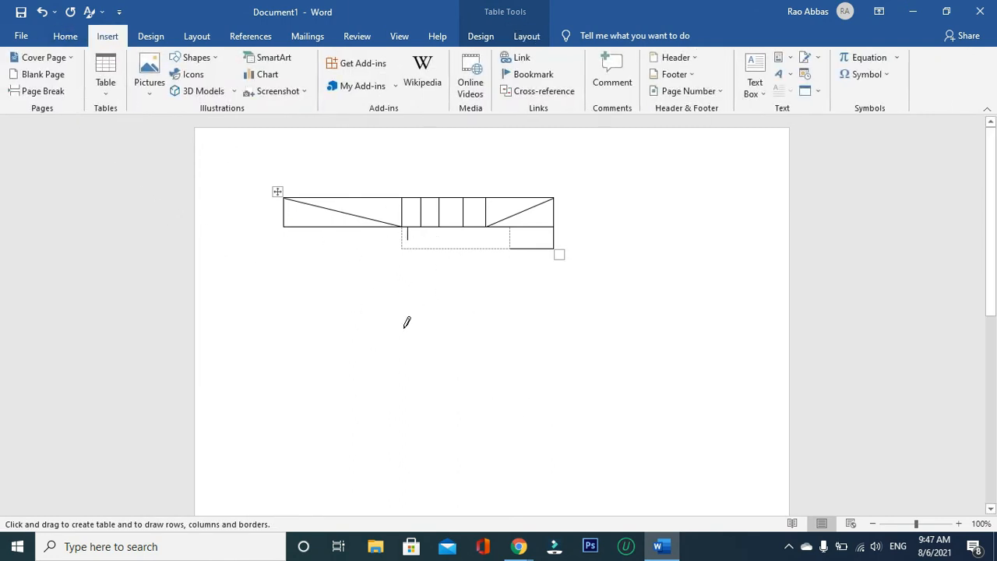
key(ctrl+z)
key(ctrl+z)
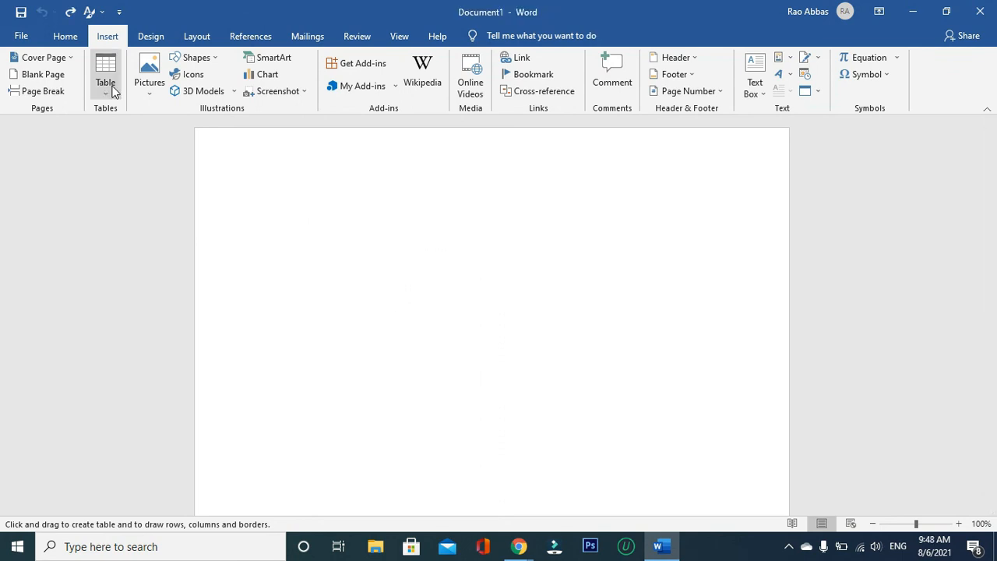
- Insert an embedded Excel spreadsheet into the blank document
click(111, 86)
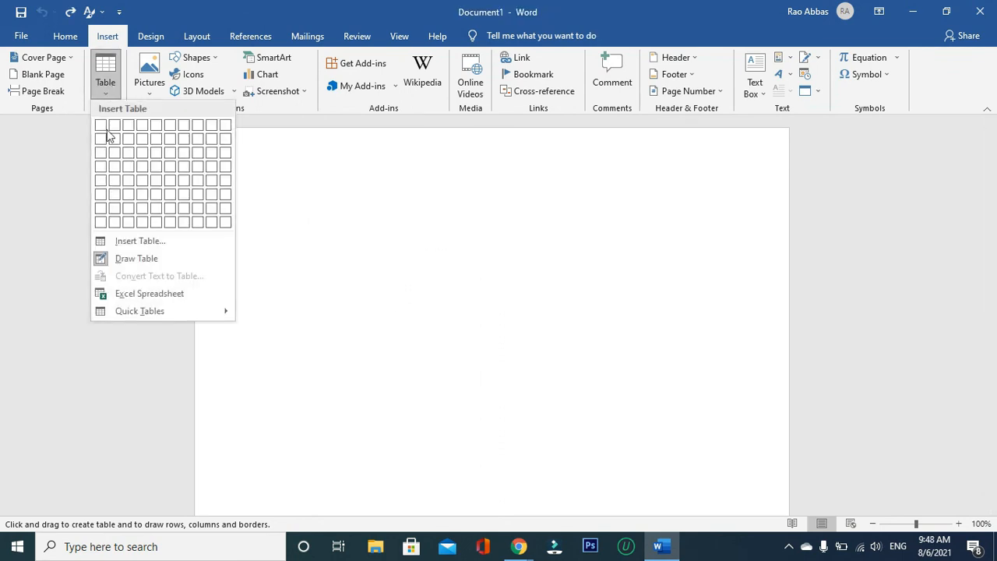
click(136, 294)
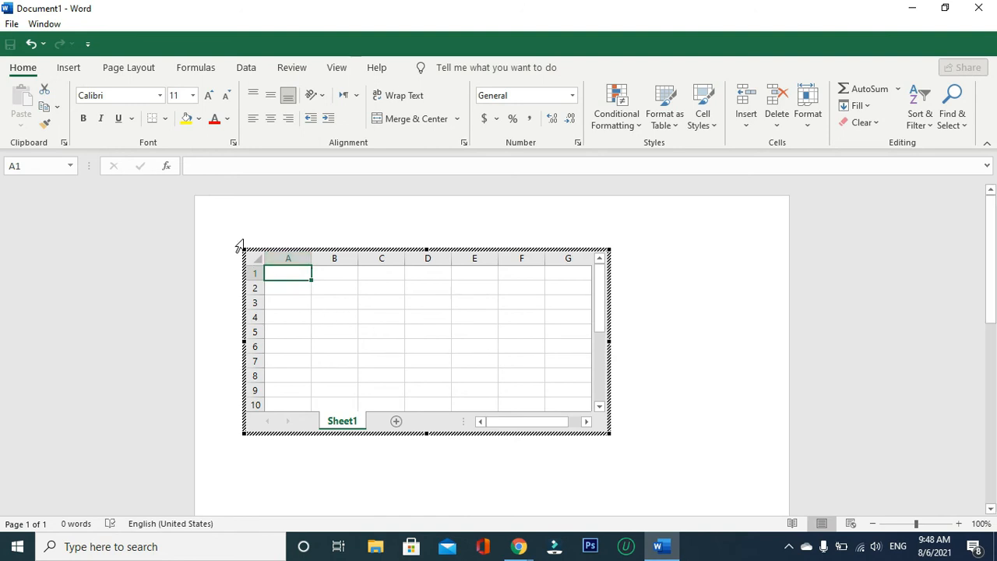
- Undo the embedded Excel spreadsheet and insert the built-in Calendar 2 quick table into the blank document
key(ctrl+z)
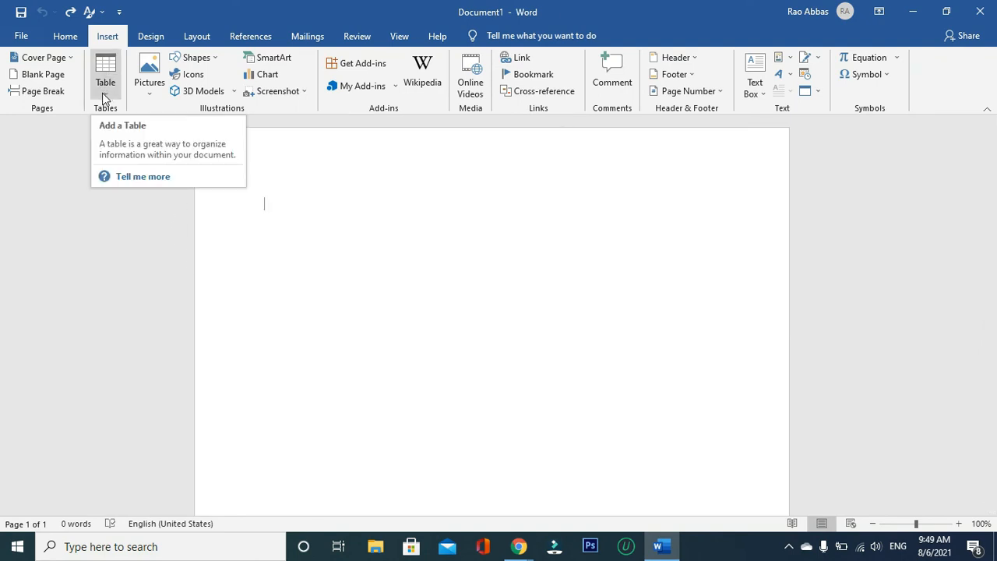
click(102, 93)
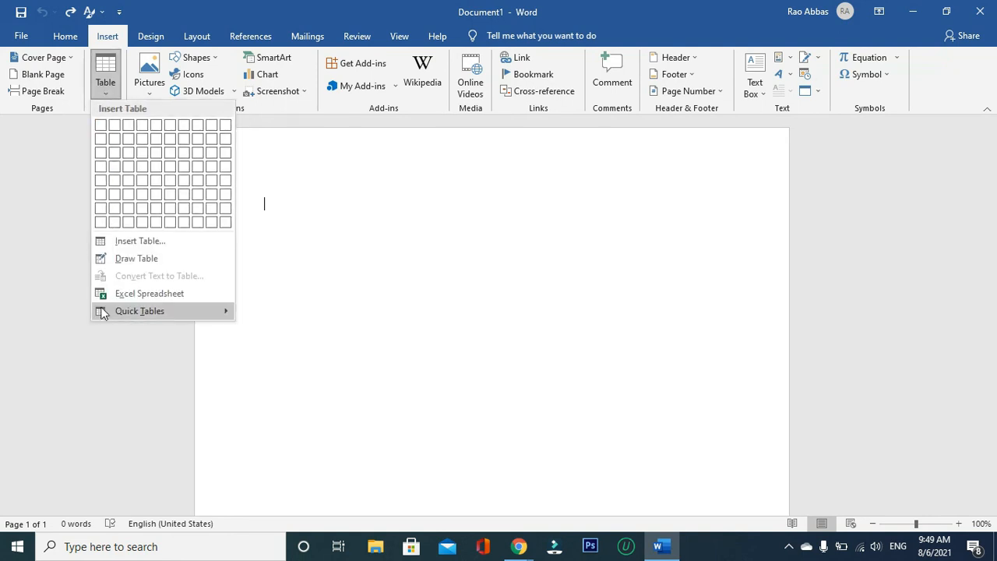
mouse_move(107, 314)
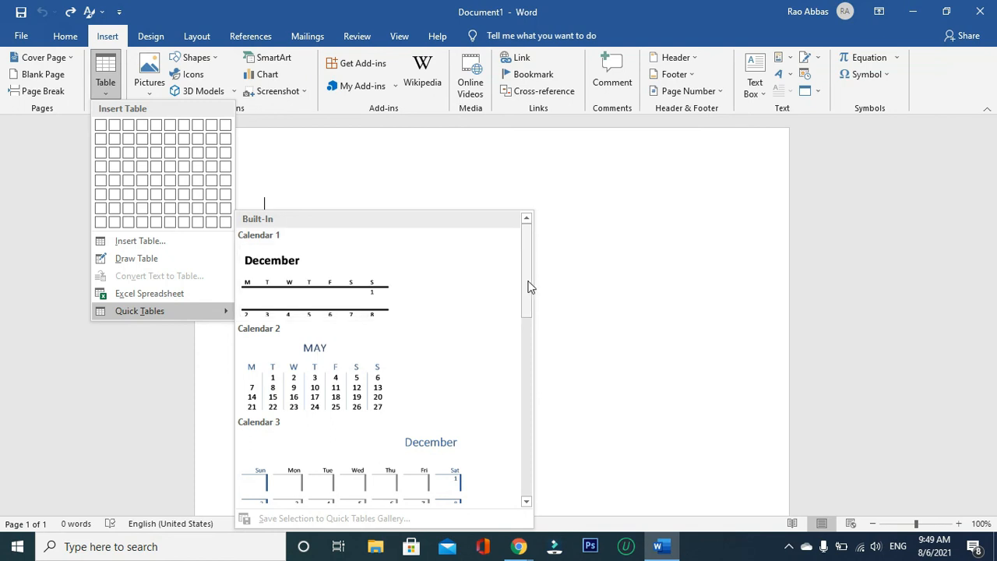
mouse_move(528, 288)
mouse_down()
mouse_move(541, 409)
mouse_move(536, 281)
mouse_up()
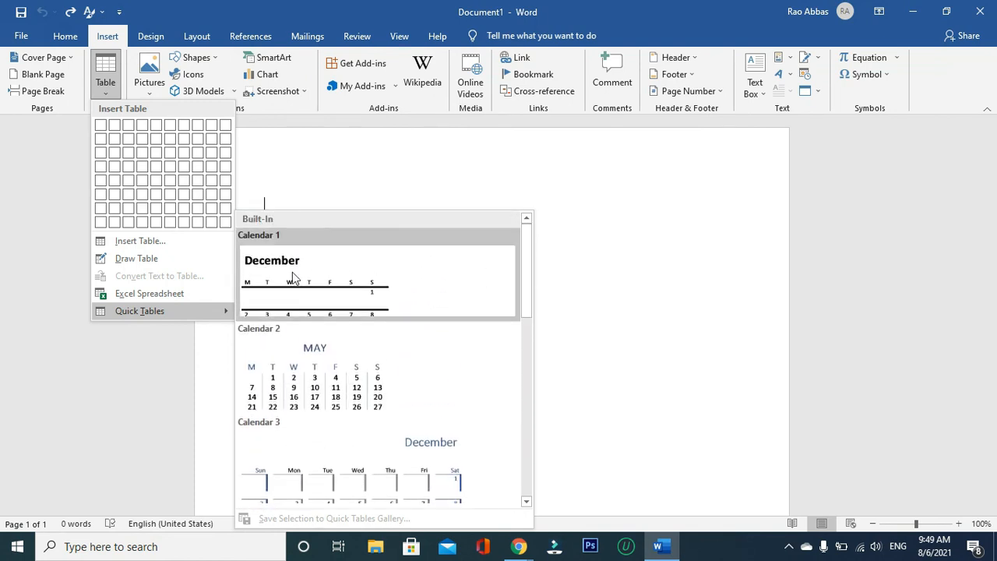
click(310, 366)
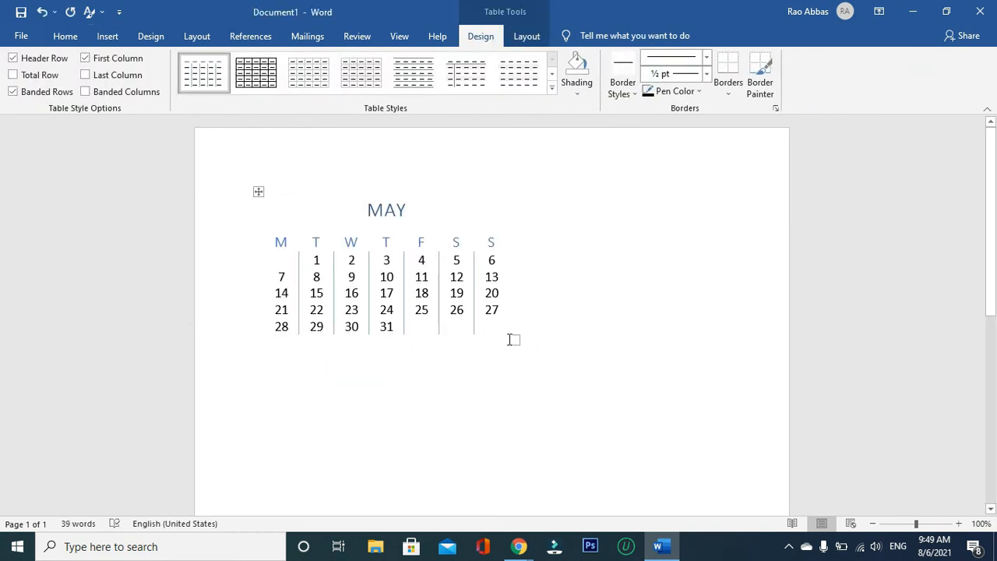
- Enlarge the May calendar table to about one and a half times its size and add an empty row beneath its last row
drag(515, 340, 654, 428)
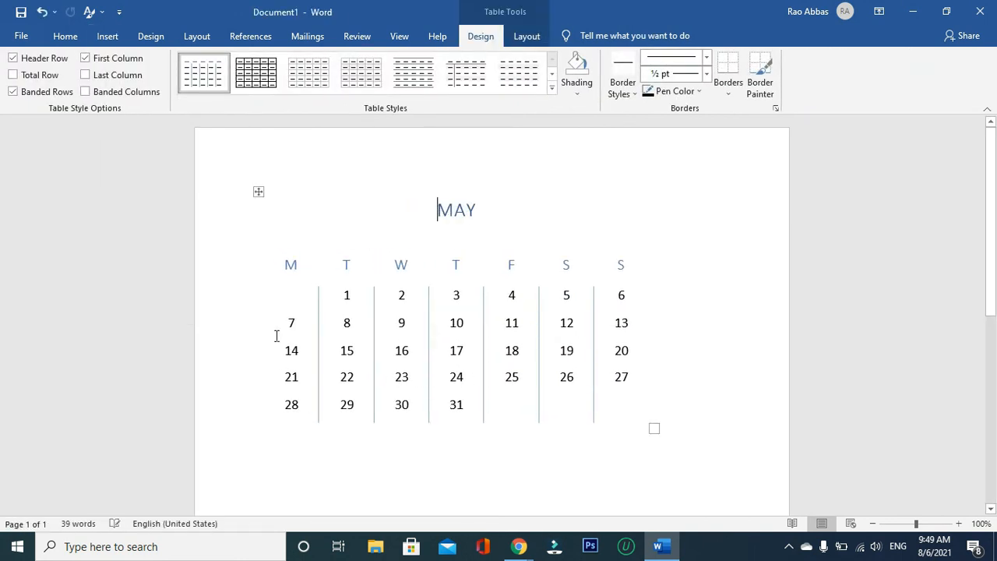
click(108, 36)
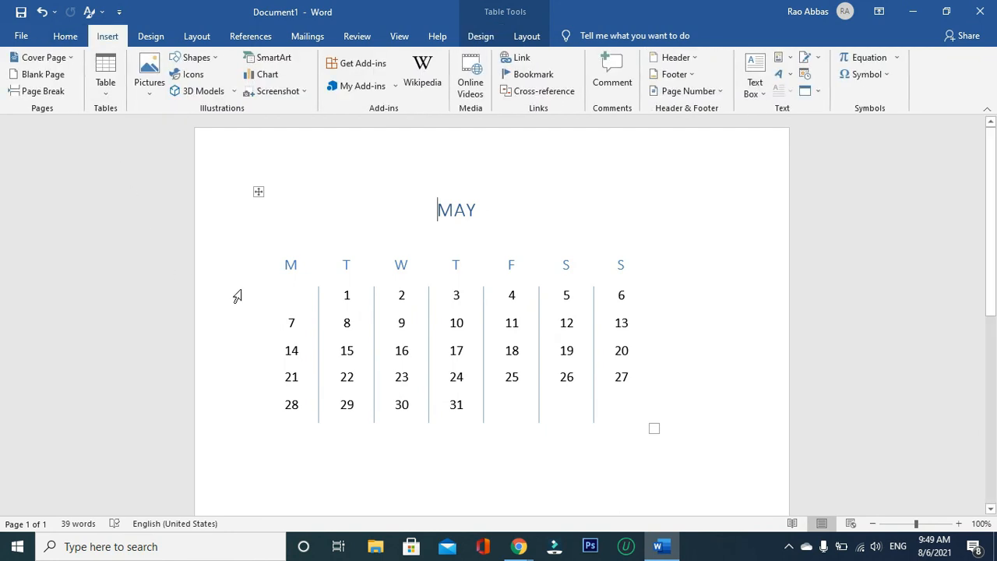
scroll(650, 389, down, 3)
click(677, 312)
key(Return)
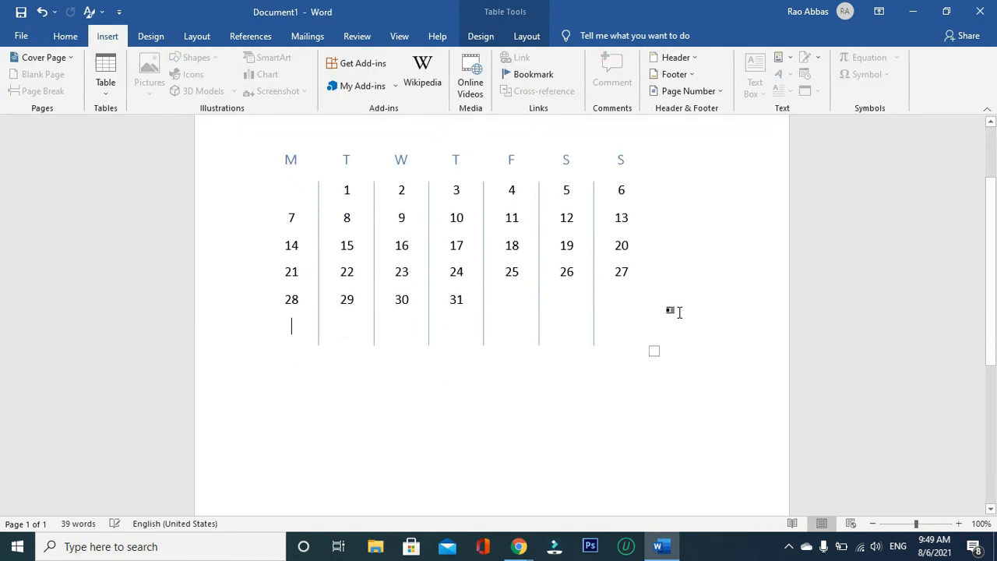
- Look through the built-in quick table designs, from Double Table and Matrix down to With Subheads 2, without inserting one
click(105, 99)
mouse_move(158, 312)
drag(529, 304, 543, 394)
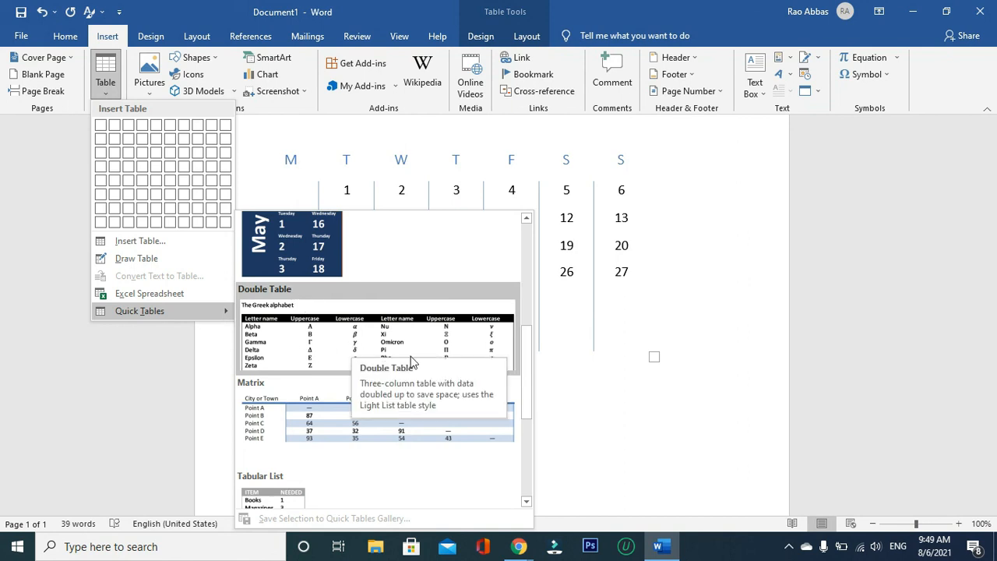
drag(528, 369, 528, 421)
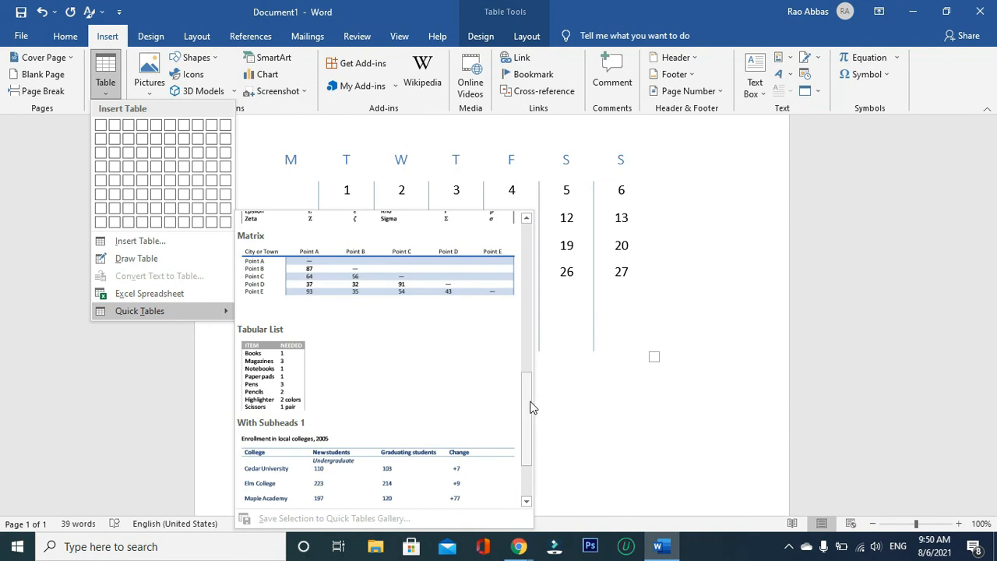
drag(532, 408, 530, 456)
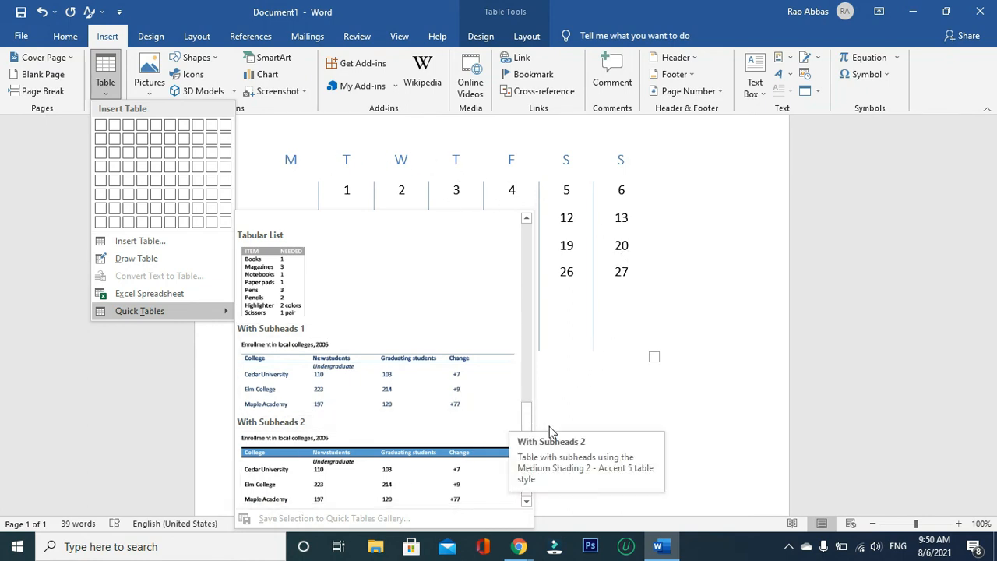
drag(527, 432, 534, 259)
click(615, 362)
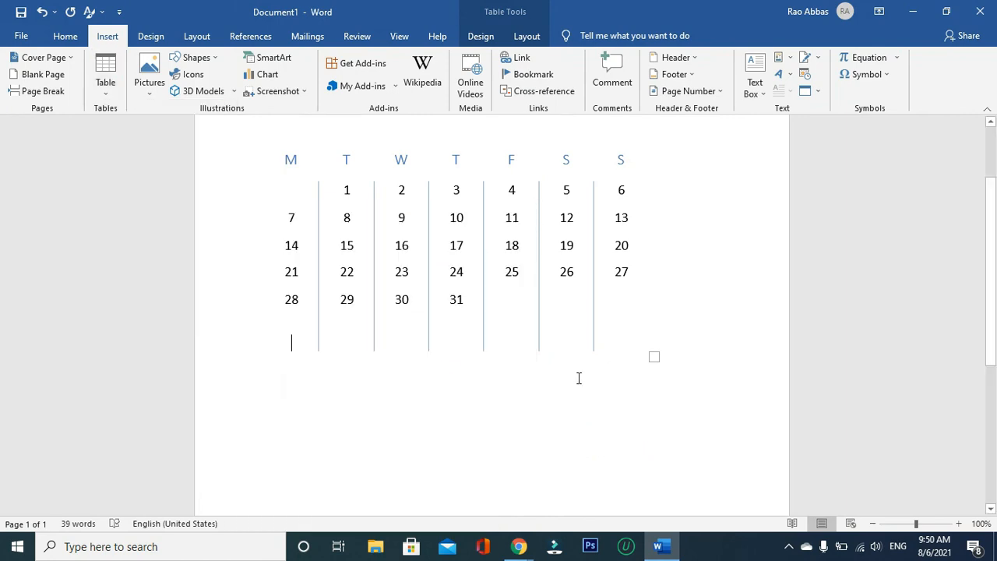